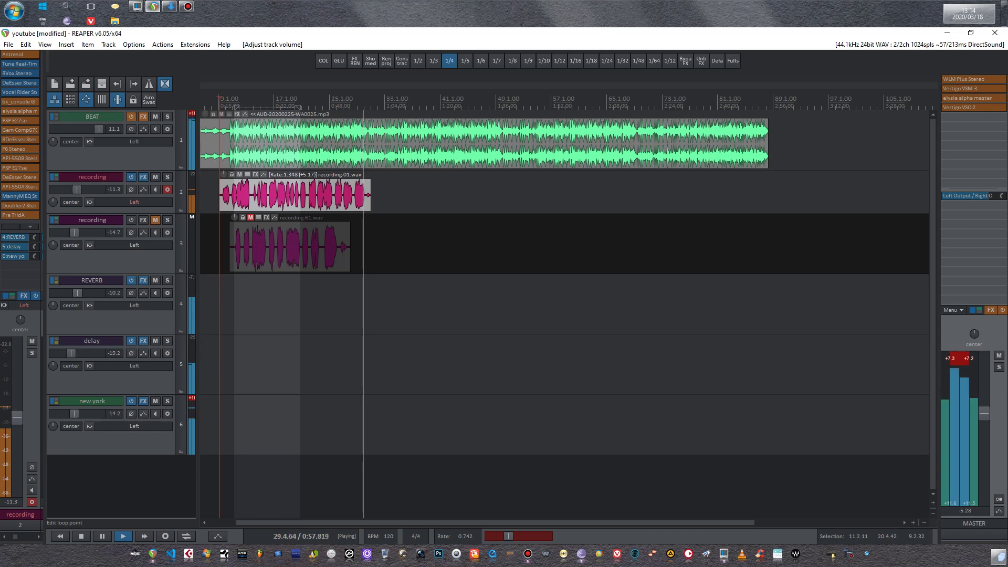
Mute the BEAT and REVERB tracks and restart playback to isolate the vocal.
key("space")
left_click(155, 117)
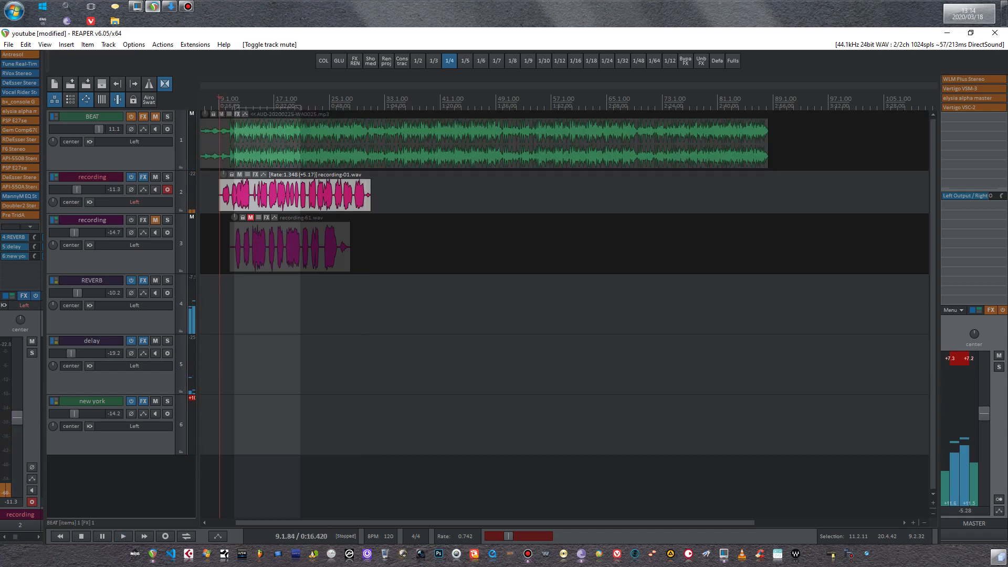
left_click(155, 281)
key("space")
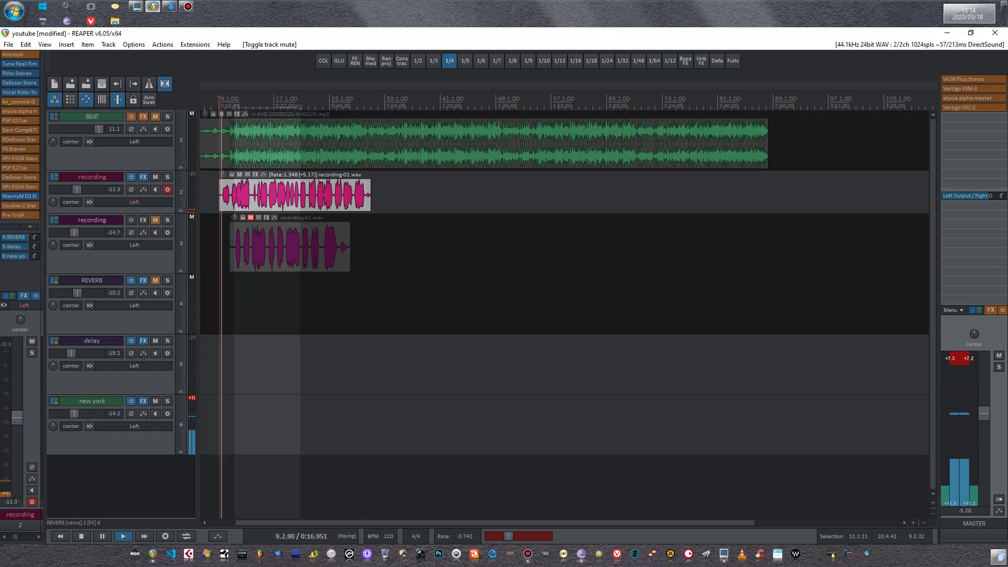
Bypass the unmuted recording track's effects and mute the delay track to audition the dry vocal.
left_click(132, 177)
mouse_move(145, 180)
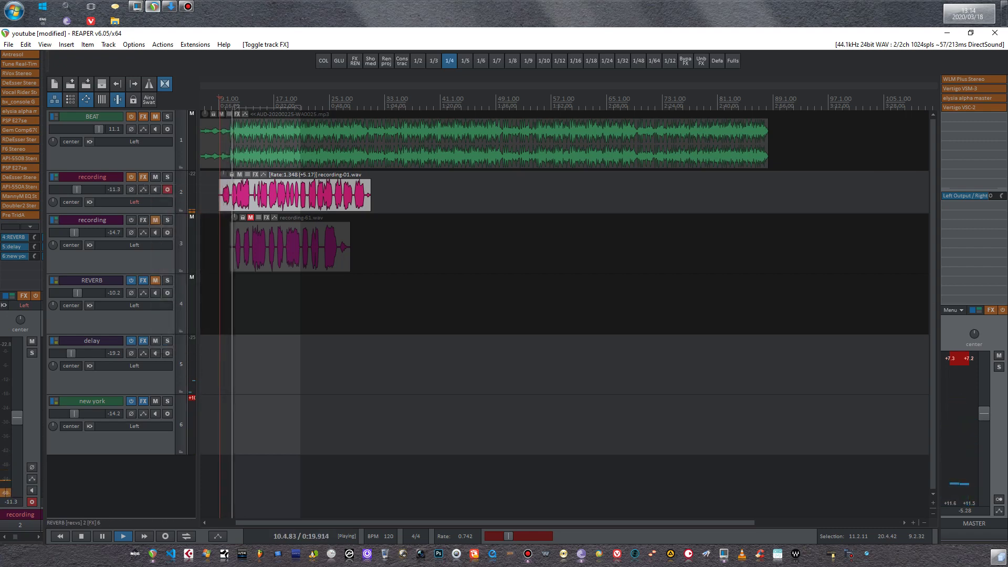
left_click(156, 341)
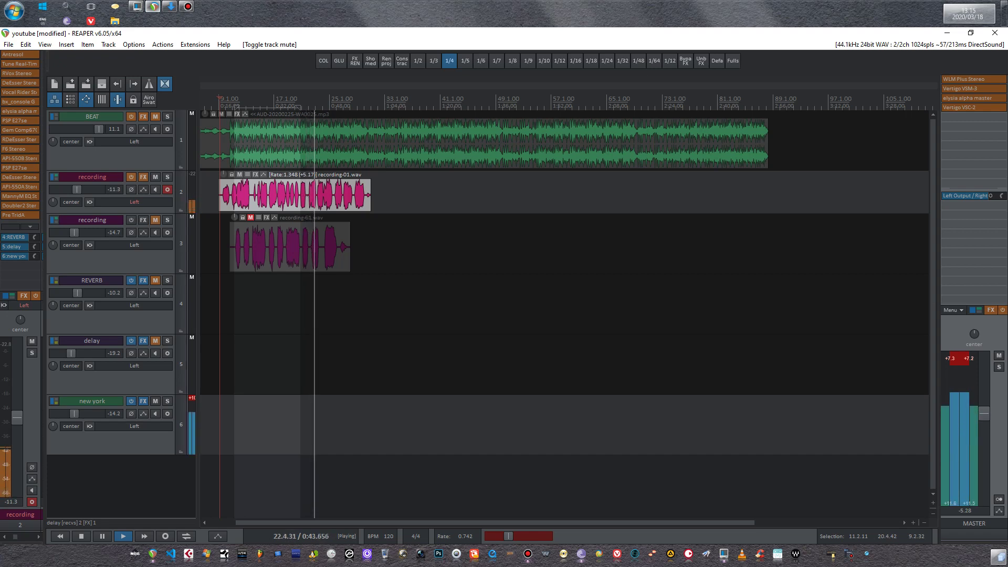
left_click(232, 99)
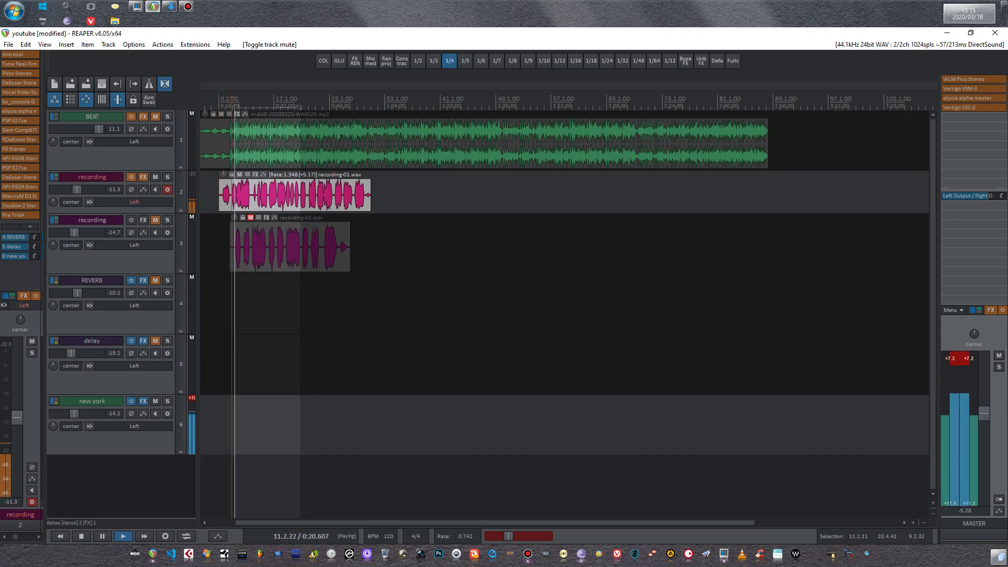
key("space")
Re-enable the unmuted recording track's effects and remove the bypassed plug-ins from bx_console G through API-550A from its FX chain.
left_click(132, 177)
left_click(143, 177)
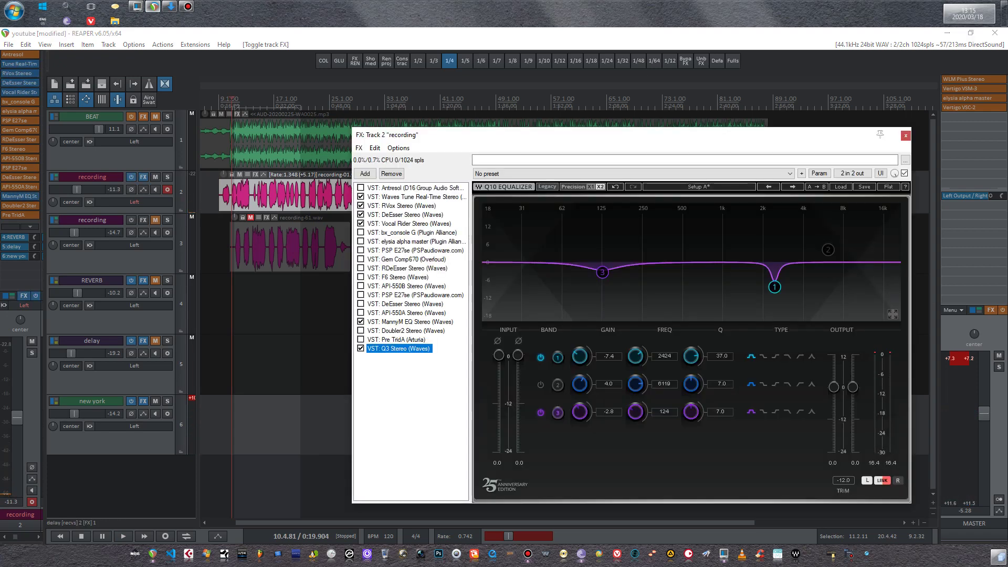
left_click(406, 312)
left_click(411, 232, "shift")
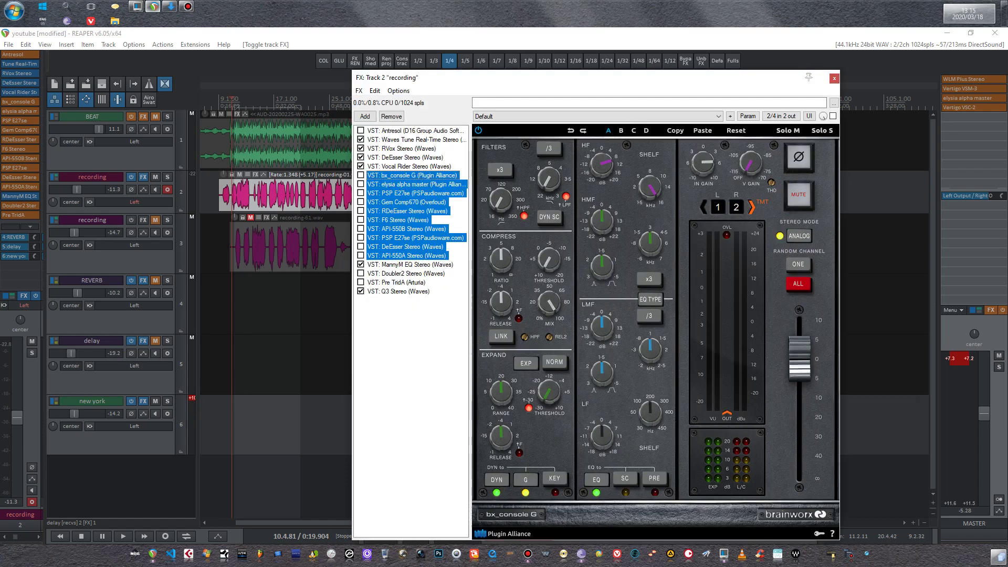
left_click(392, 116)
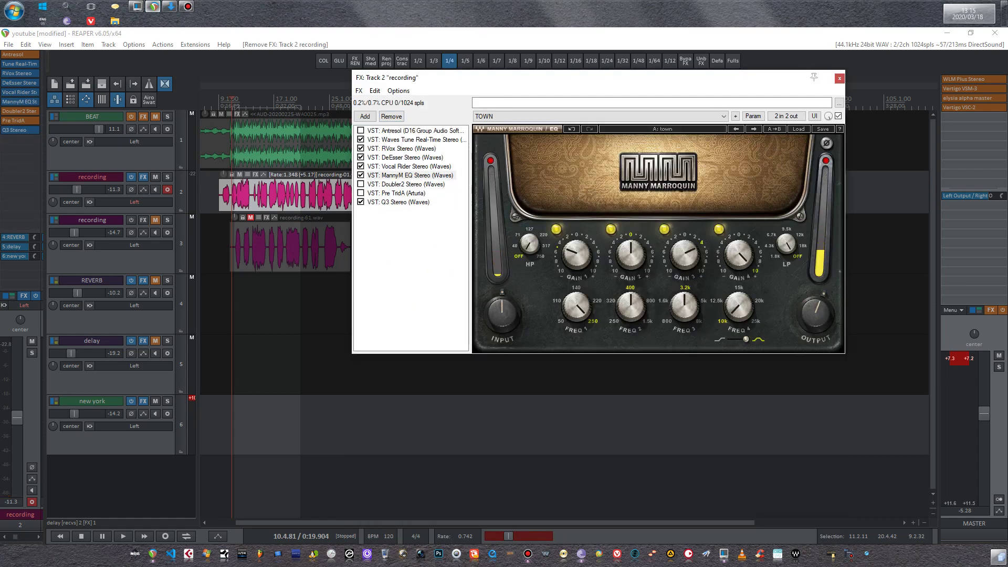
Remove the bypassed Antresol, Doubler2 and Pre TridA plug-ins from the vocal's FX chain.
left_click(410, 131)
left_click(334, 116)
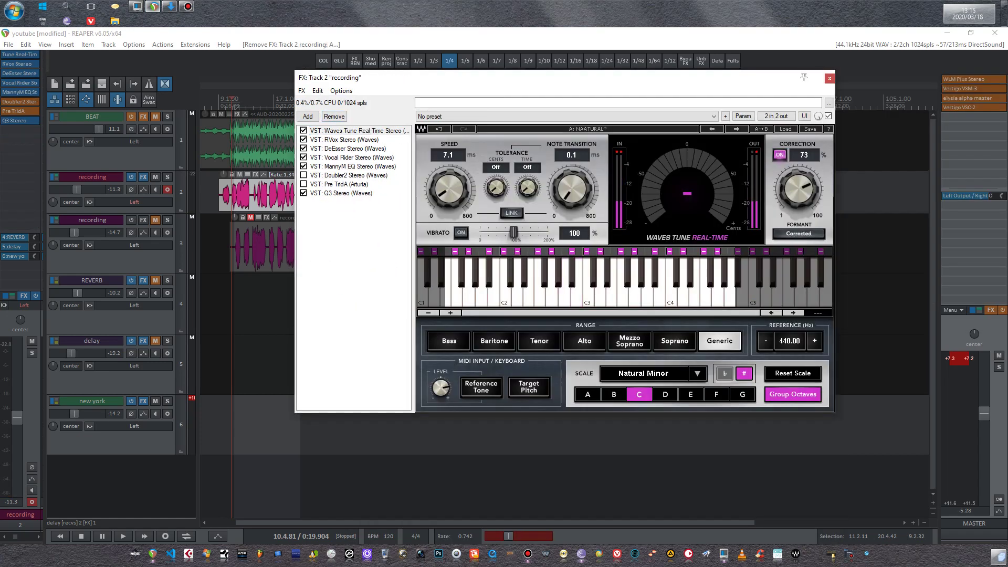
left_click(339, 184)
left_click(348, 175, "shift")
left_click(334, 116)
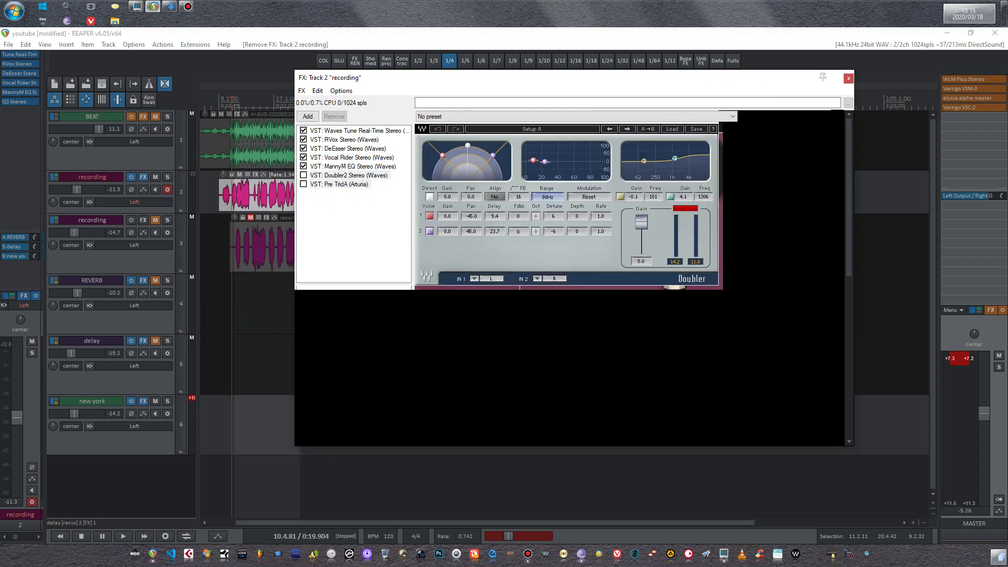
Bypass every vocal plug-in except Waves Tune Real-Time and set its Correction to 71%.
left_click_drag(394, 80, 466, 111)
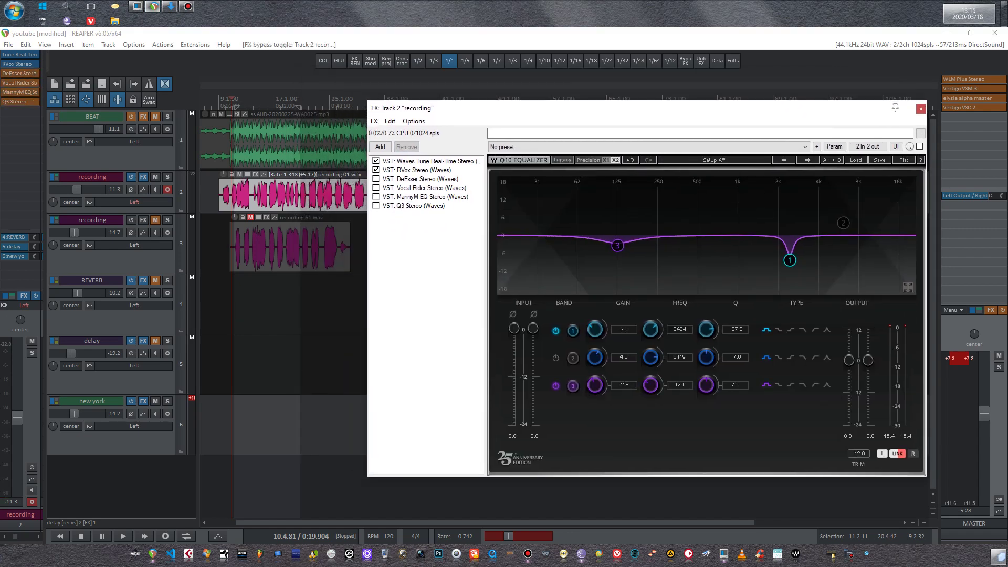
left_click(431, 161)
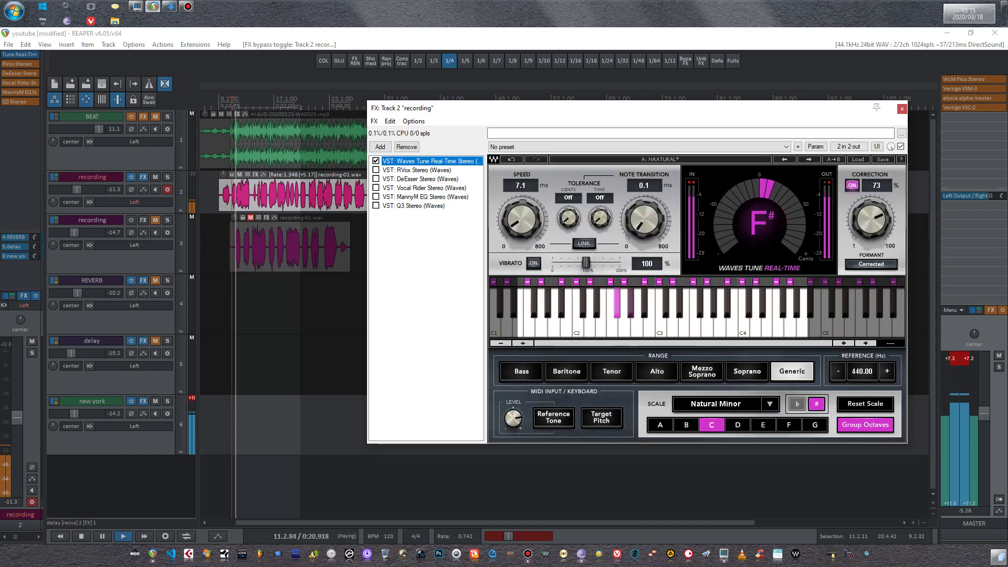
left_click_drag(466, 109, 503, 100)
left_click_drag(909, 211, 909, 214)
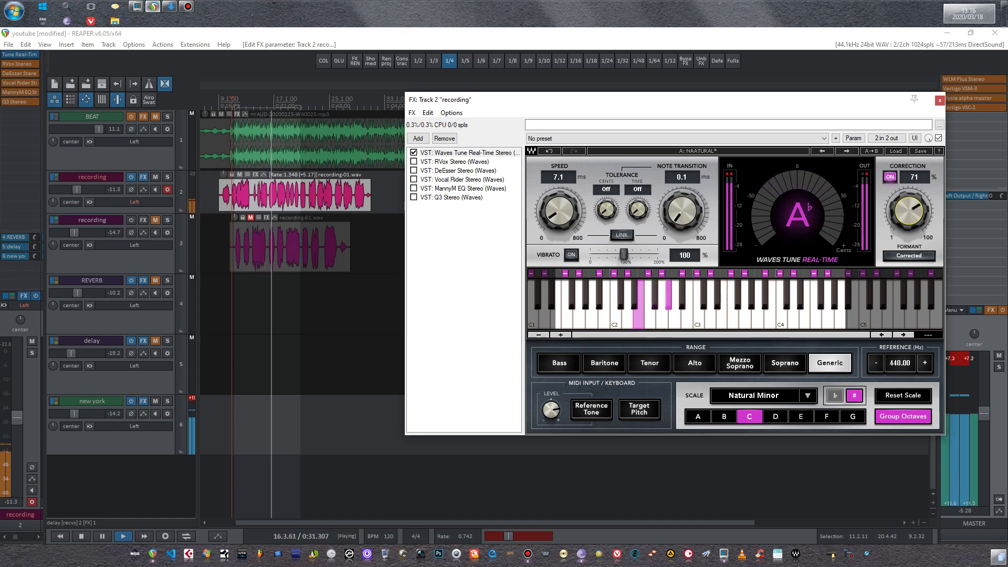
Enable the RVox compressor on the vocal and audition its effect during playback.
left_click(455, 162)
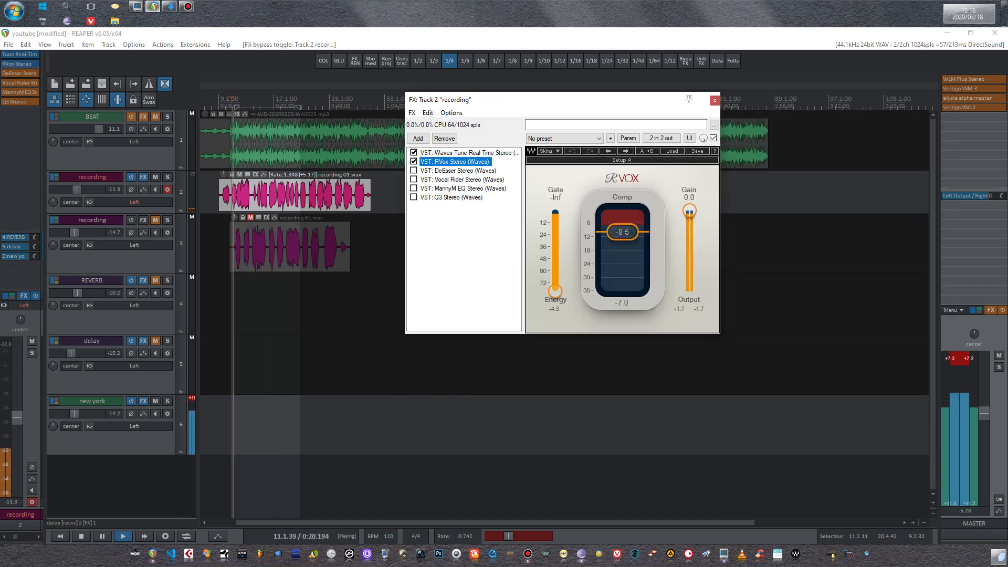
left_click(414, 162)
key("ctrl+b")
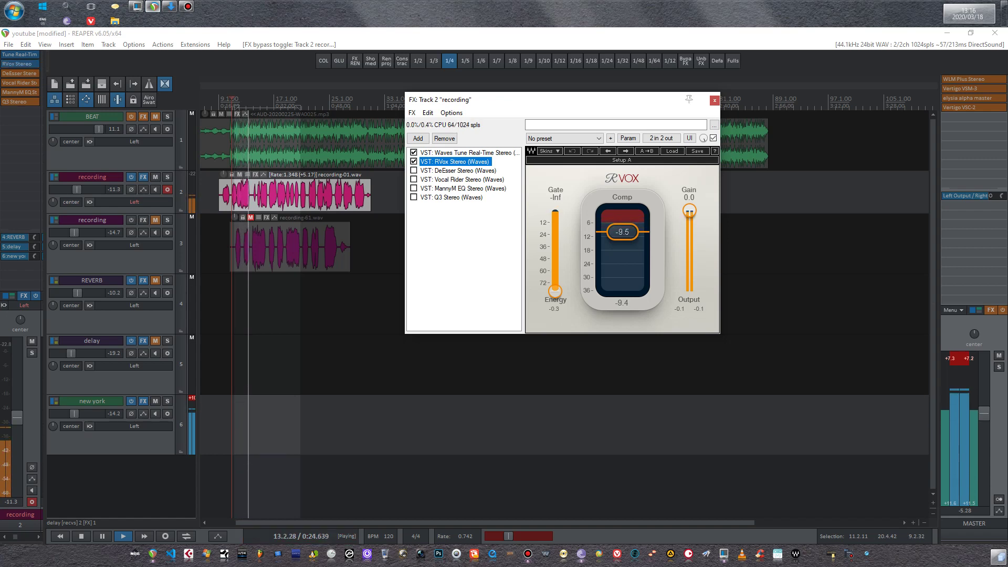
left_click_drag(491, 105, 521, 124)
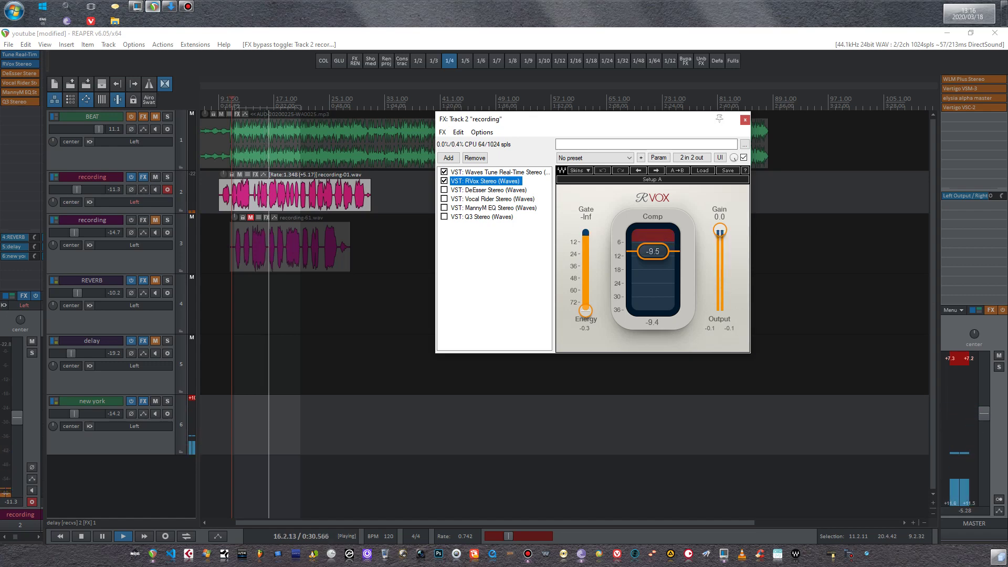
Enable the DeEsser on the vocal and replay the section.
left_click(488, 190)
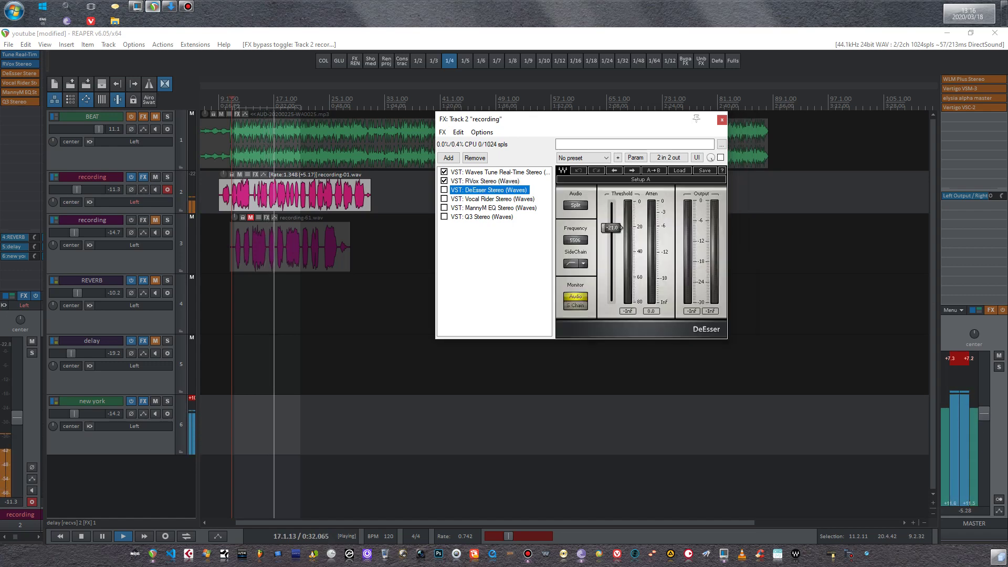
key("space")
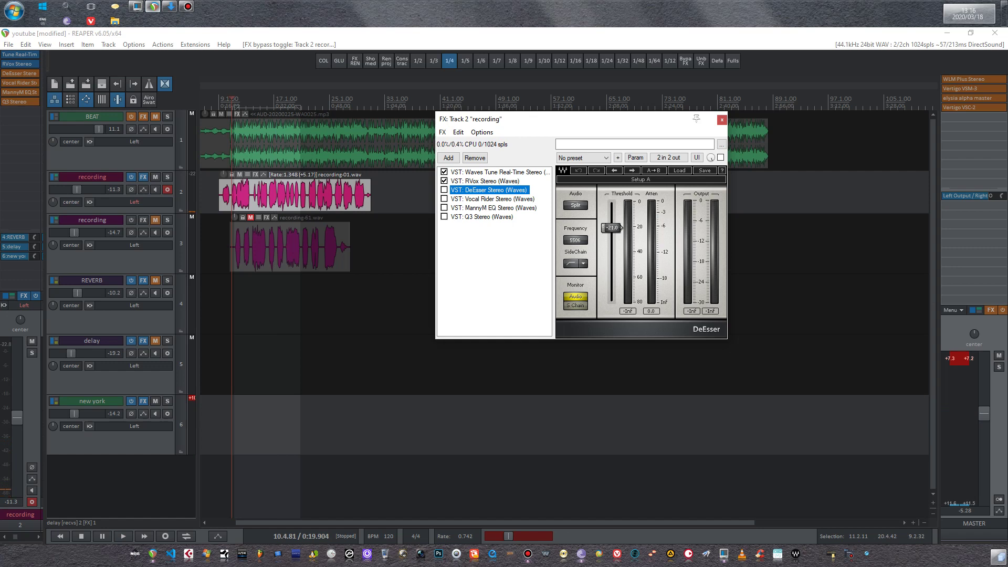
key("space")
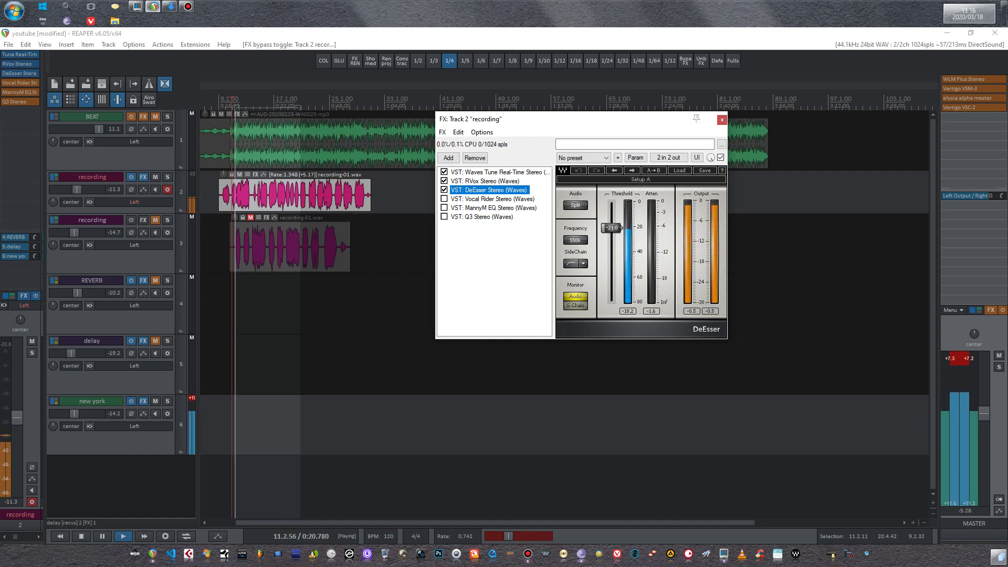
Enable Vocal Rider on the vocal and replay the section from the start.
left_click(493, 199)
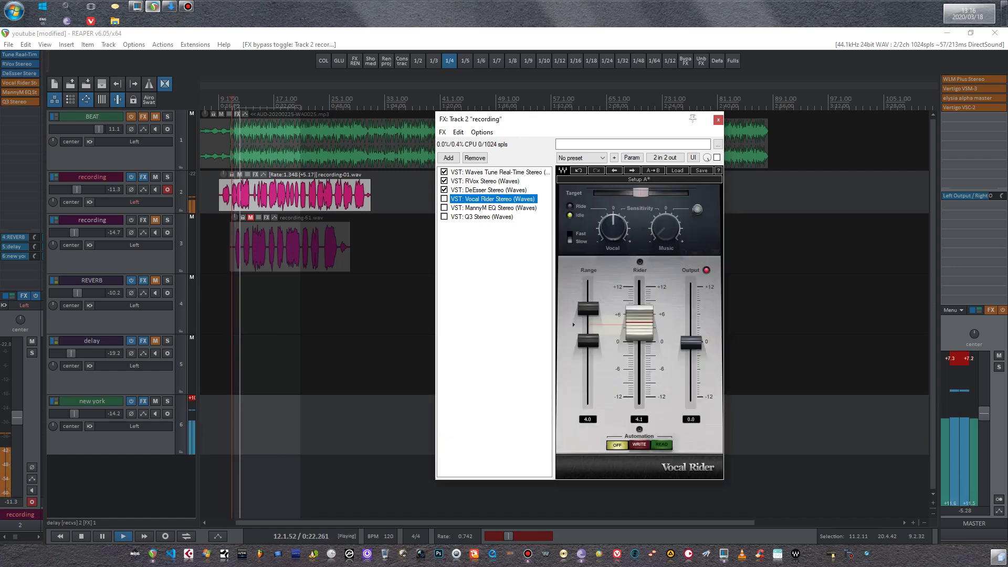
left_click(489, 190)
left_click(493, 199)
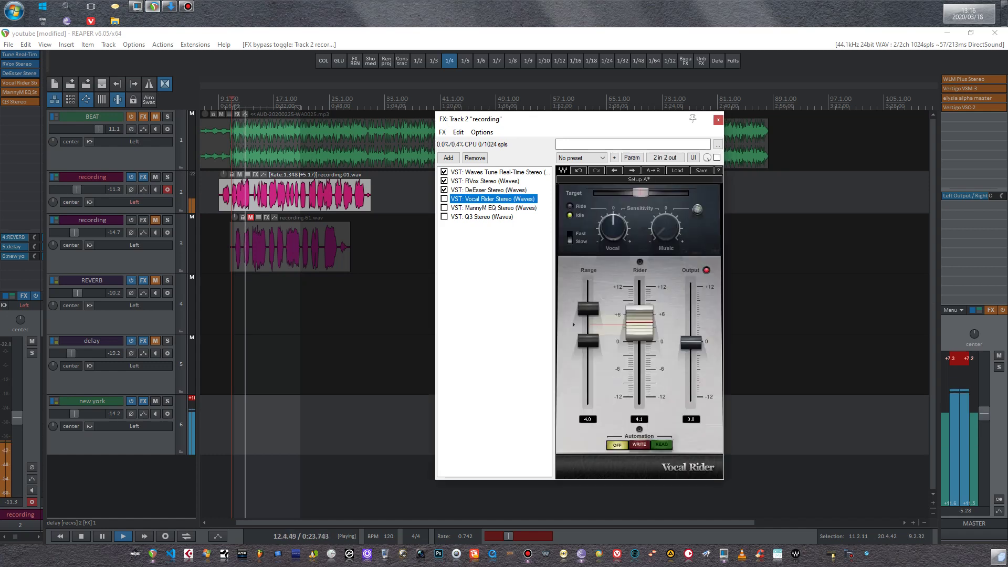
left_click(444, 199)
key("space")
key("space")
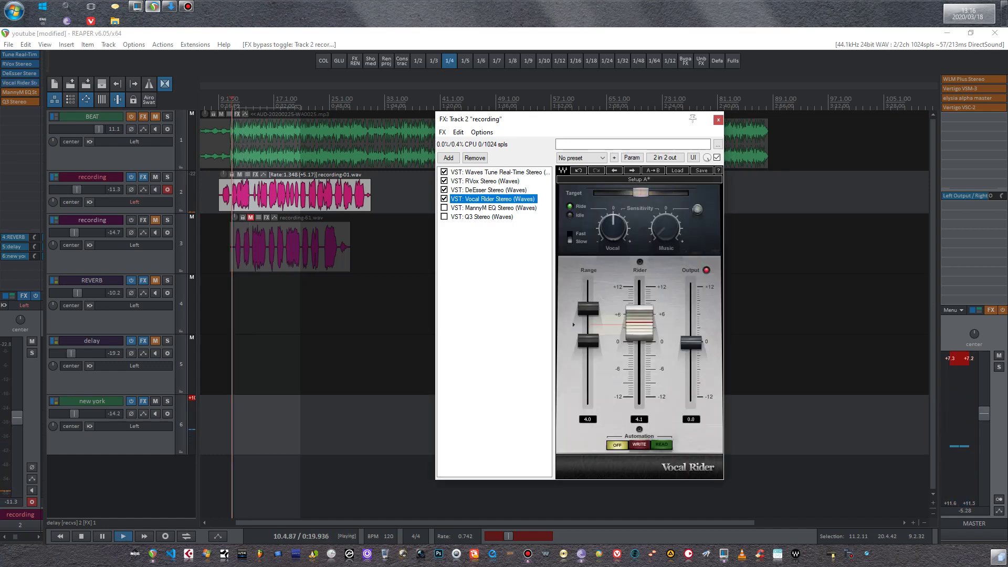
Enable the MannyM EQ on the vocal while it plays.
left_click(493, 208)
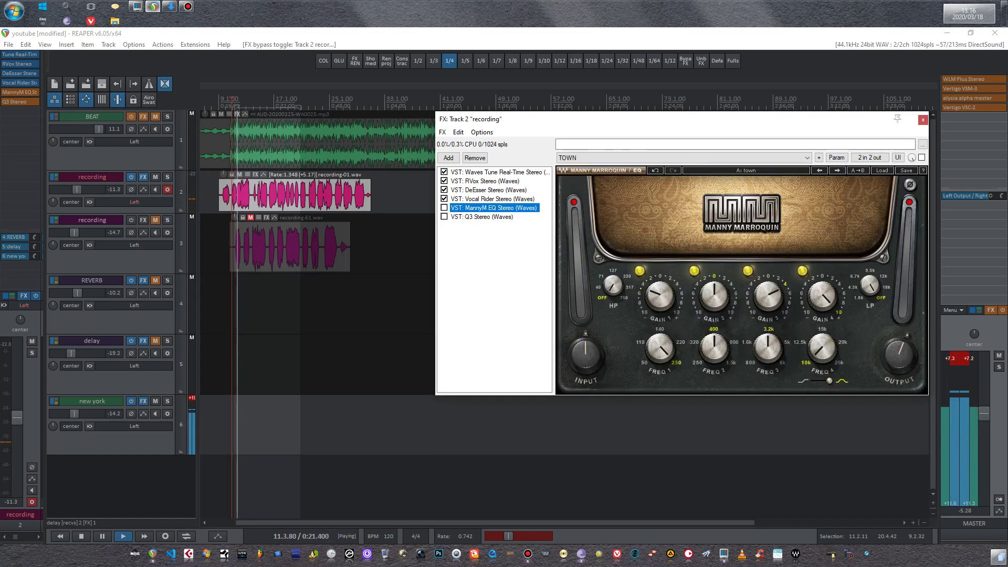
left_click(444, 208)
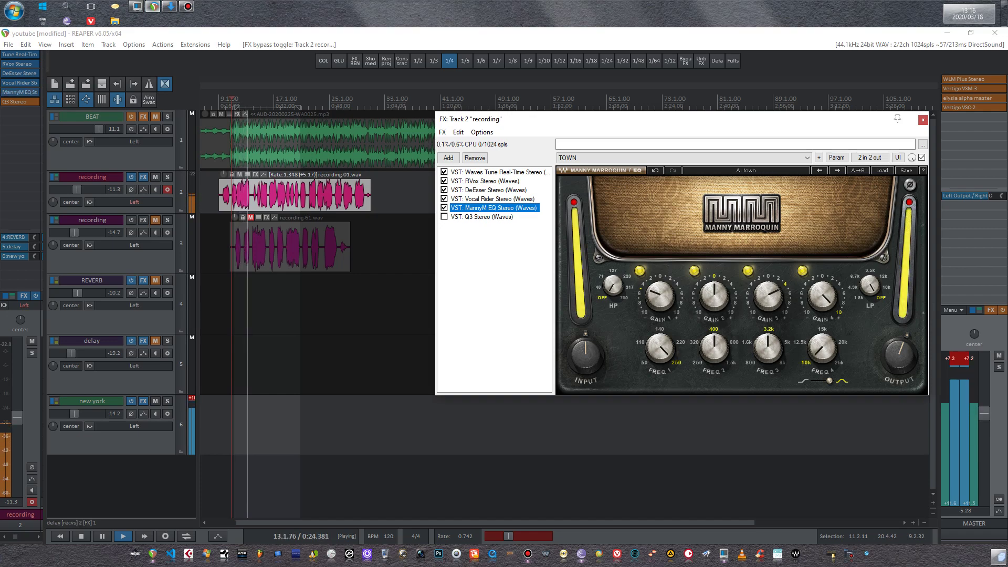
left_click(487, 261)
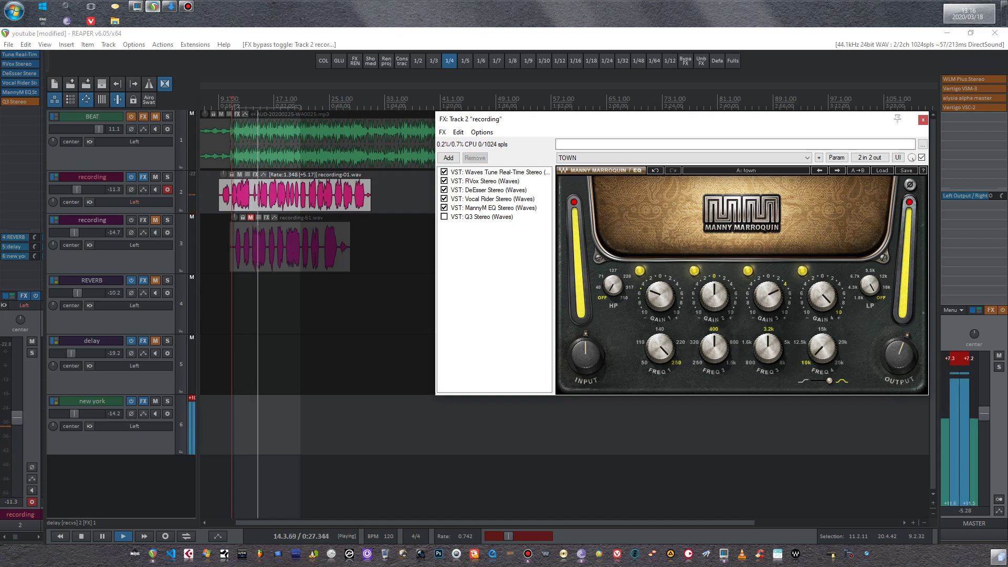
Enable the Q3 equalizer on the vocal and view its bands and the MannyM EQ settings.
left_click(444, 217)
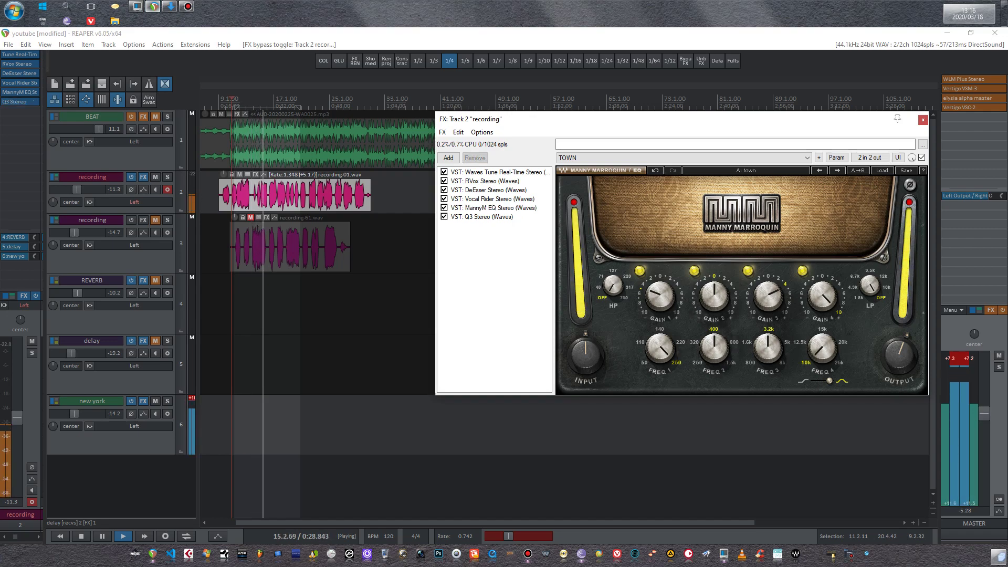
left_click(482, 216)
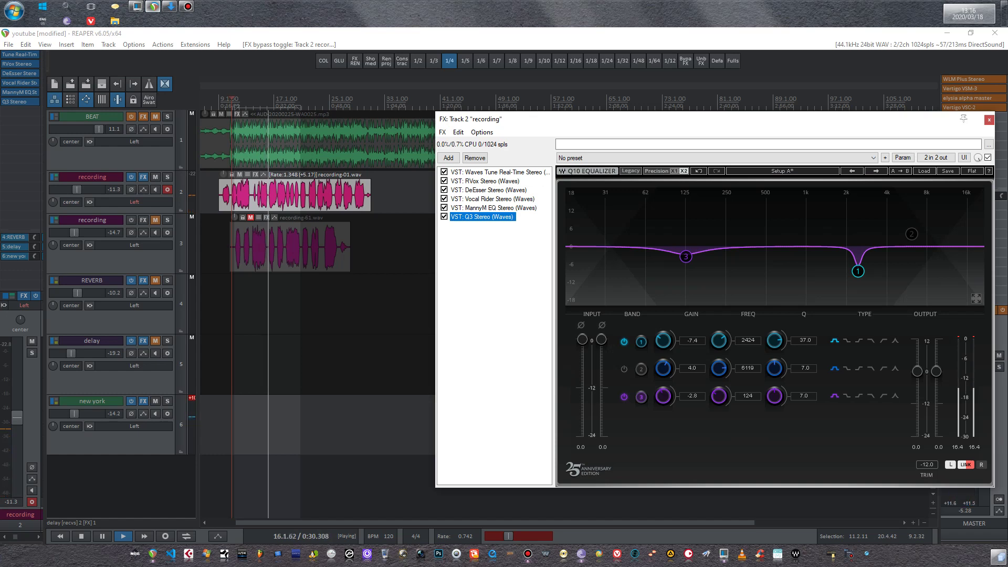
left_click(494, 208)
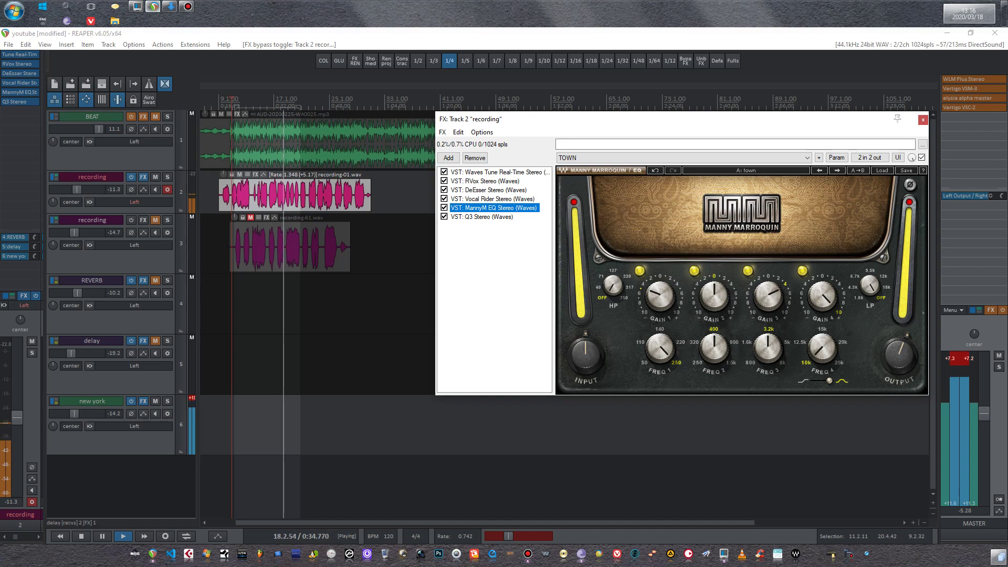
Restart playback and unmute the REVERB track.
key("space")
key("space")
left_click(156, 280)
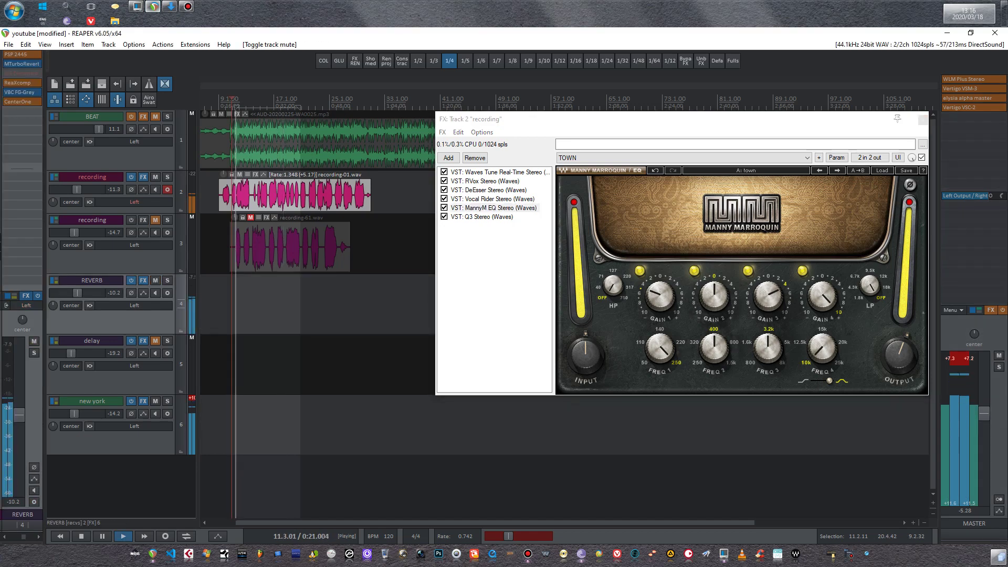
Enable CenterOne in the REVERB track's FX chain and lower its center channel to -2.6 dB.
left_click(143, 280)
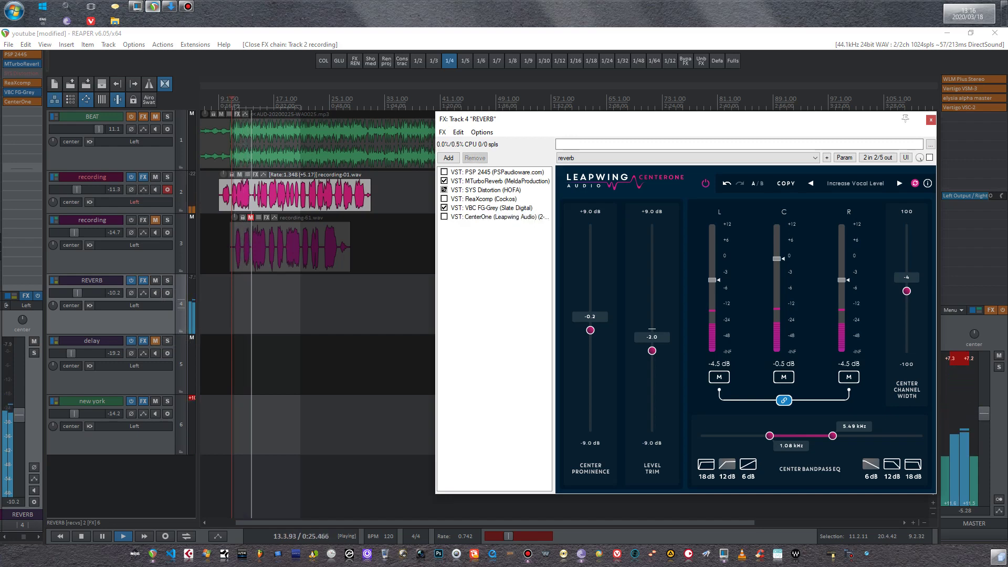
left_click(500, 217)
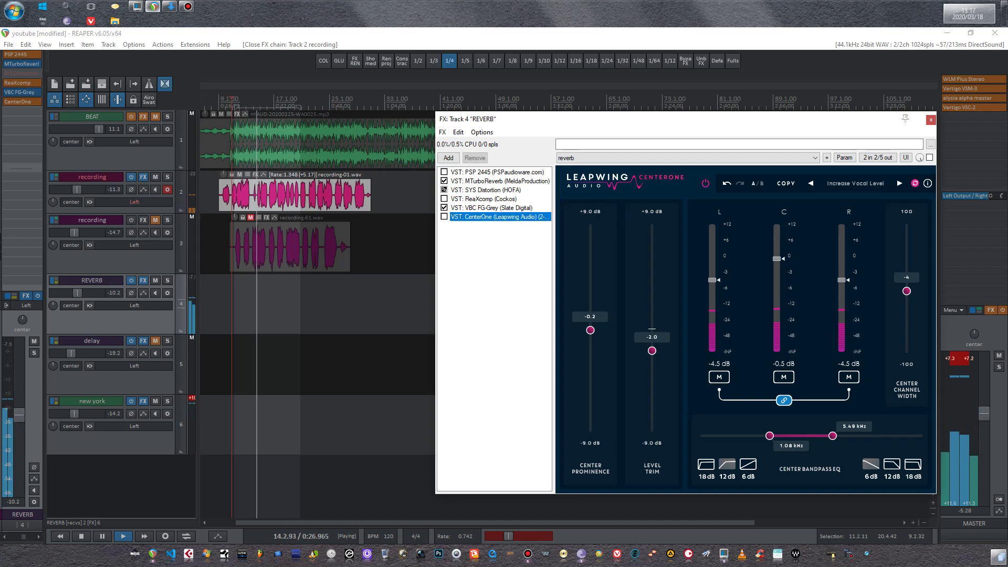
left_click(444, 216)
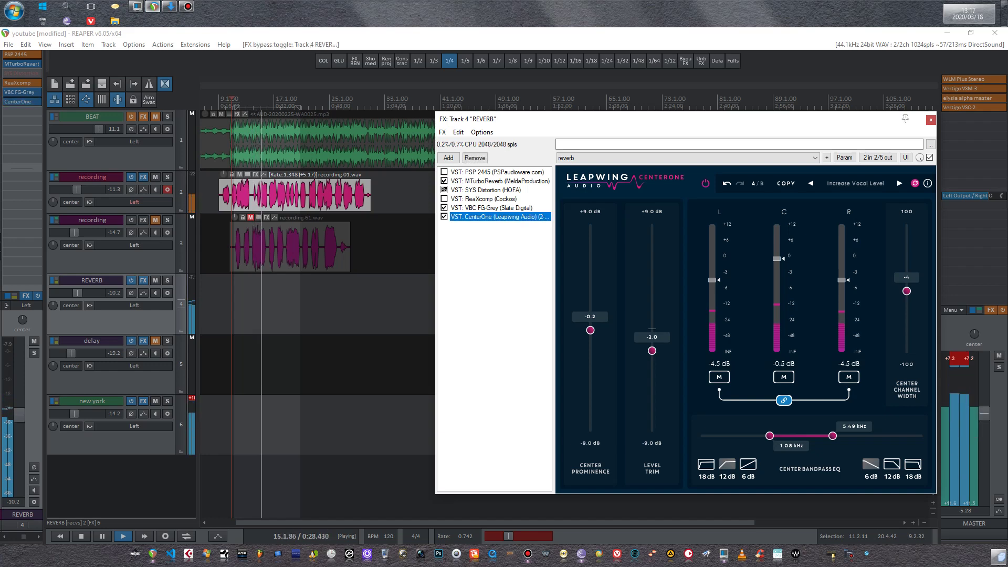
left_click_drag(777, 259, 777, 270)
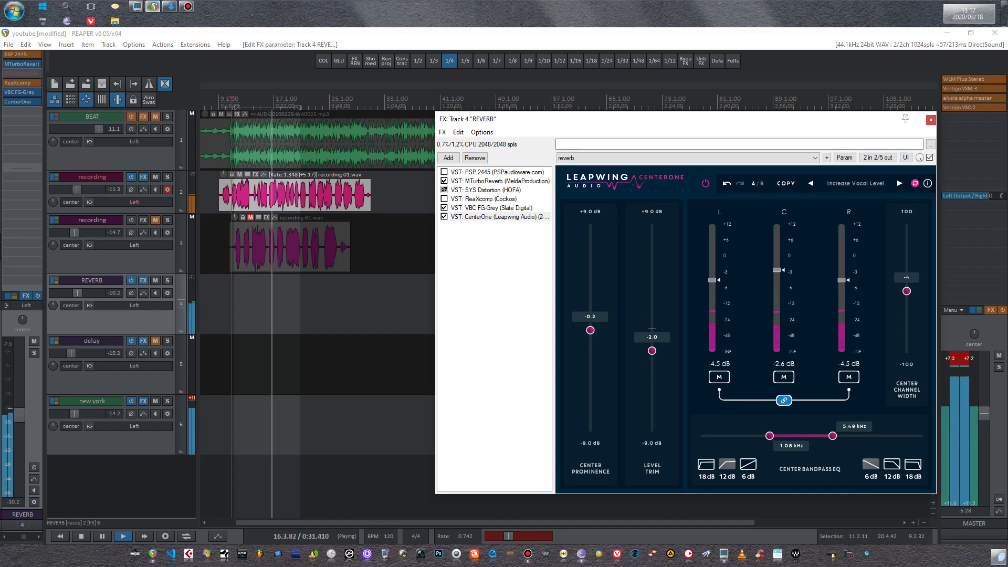
Unmute the delay track and replay the section with the unmuted recording track selected.
left_click(155, 340)
key("space")
key("space")
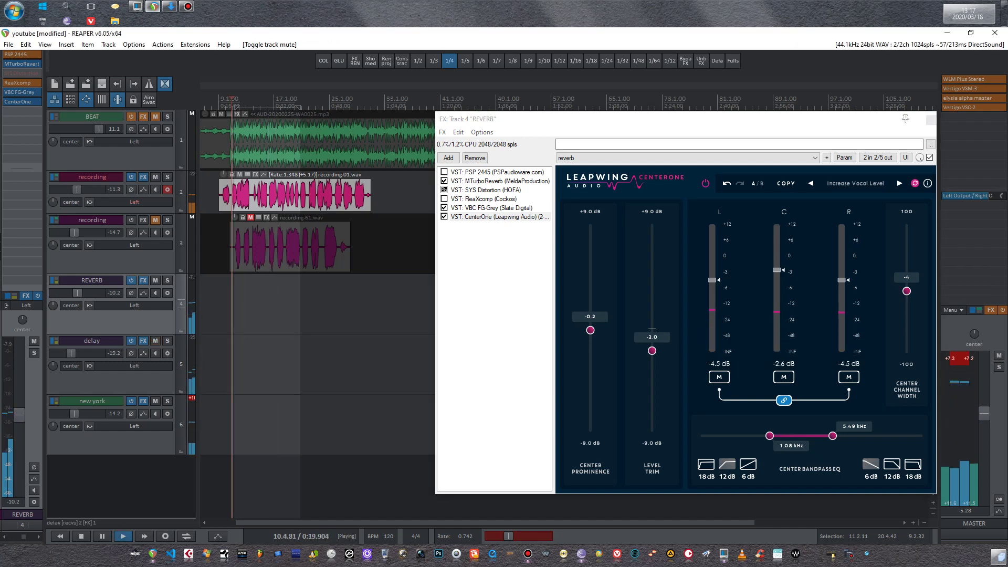
left_click(92, 177)
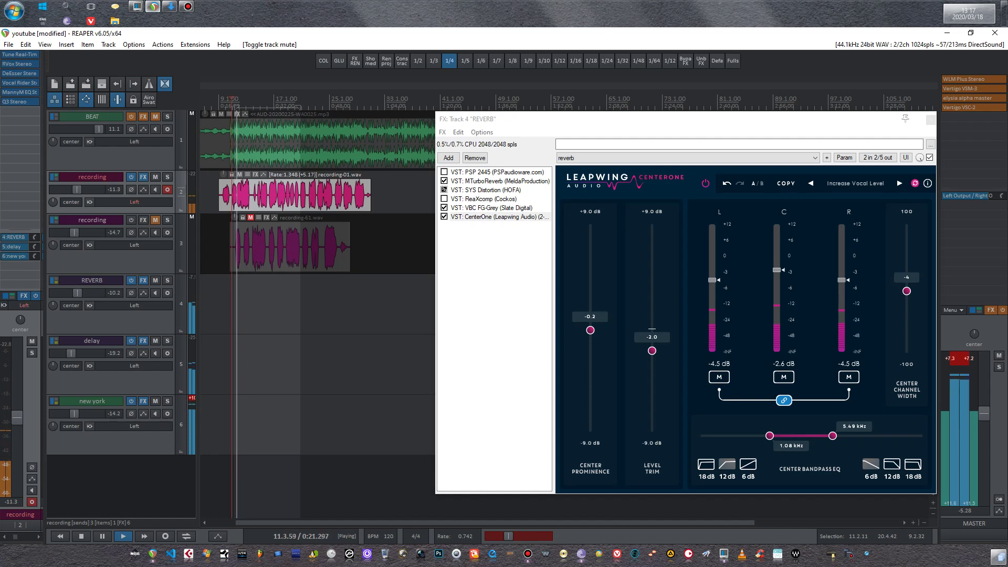
Unmute the BEAT track and compare the mix with the vocal track's effects bypassed and enabled.
left_click(156, 116)
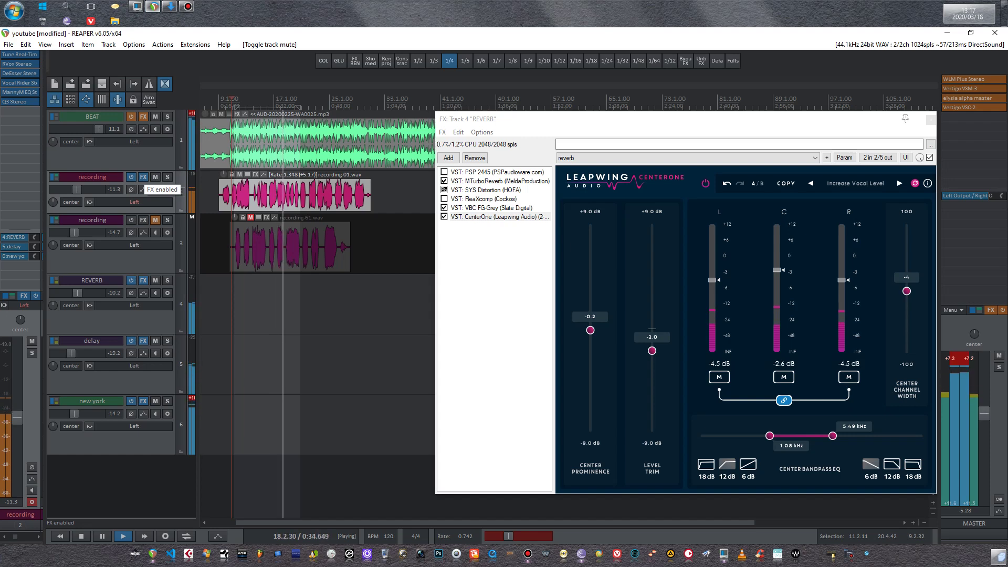
key("space")
left_click(131, 177)
key("space")
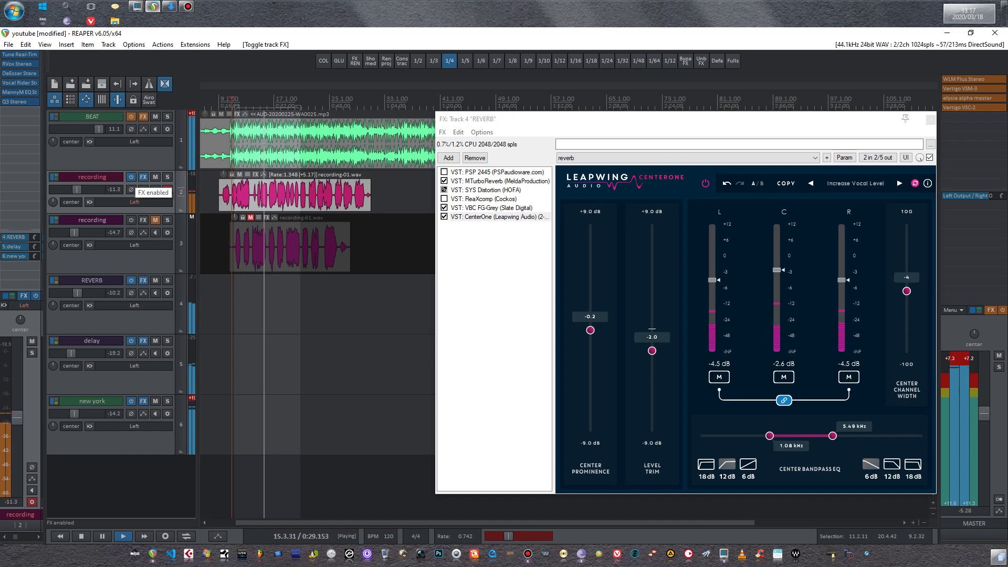
left_click(131, 177)
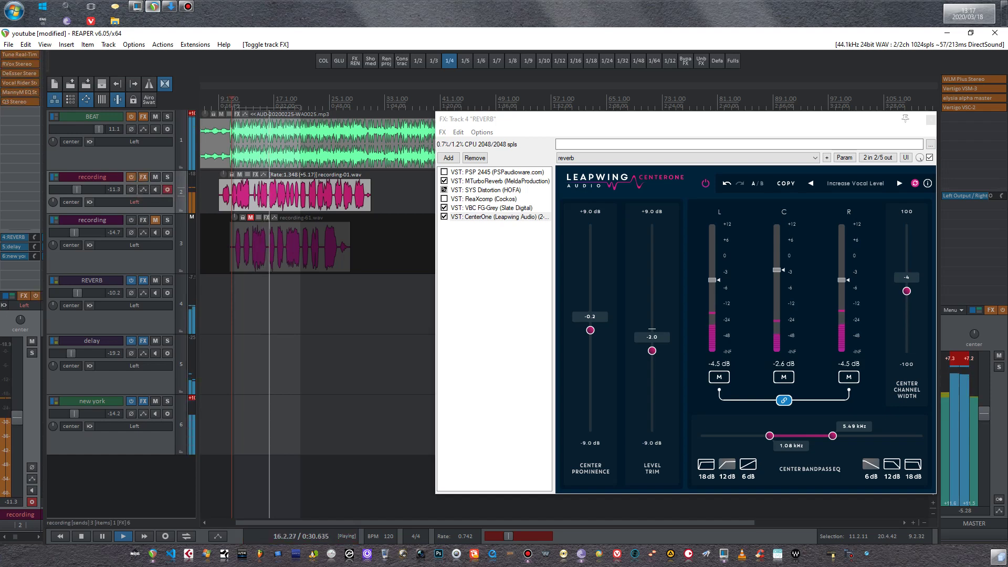
left_click(131, 177)
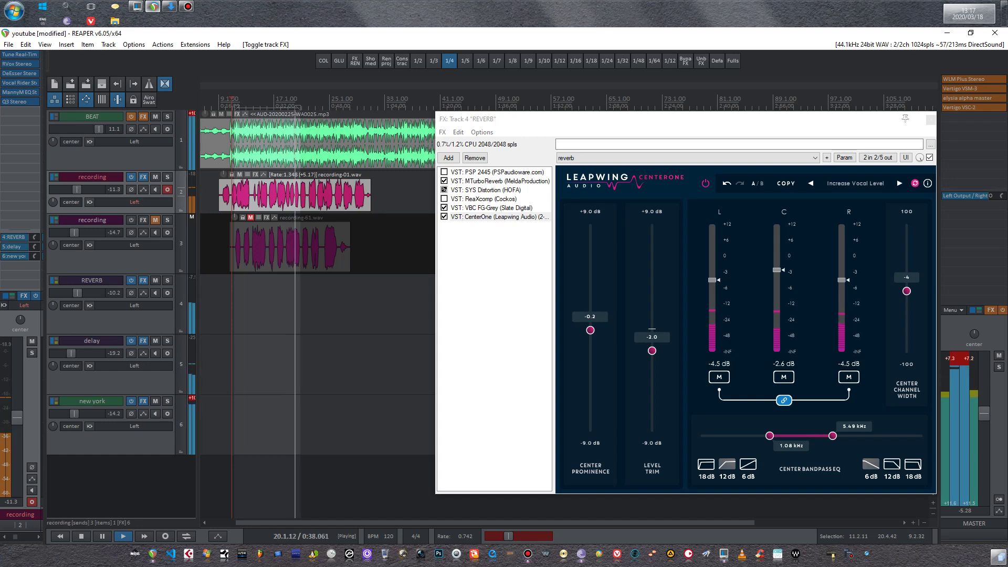
left_click(186, 7)
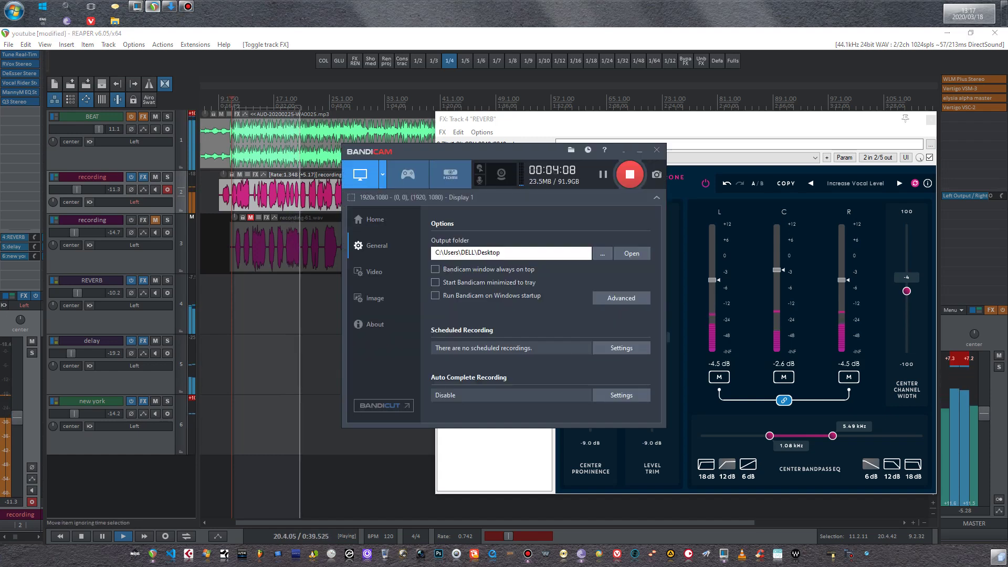